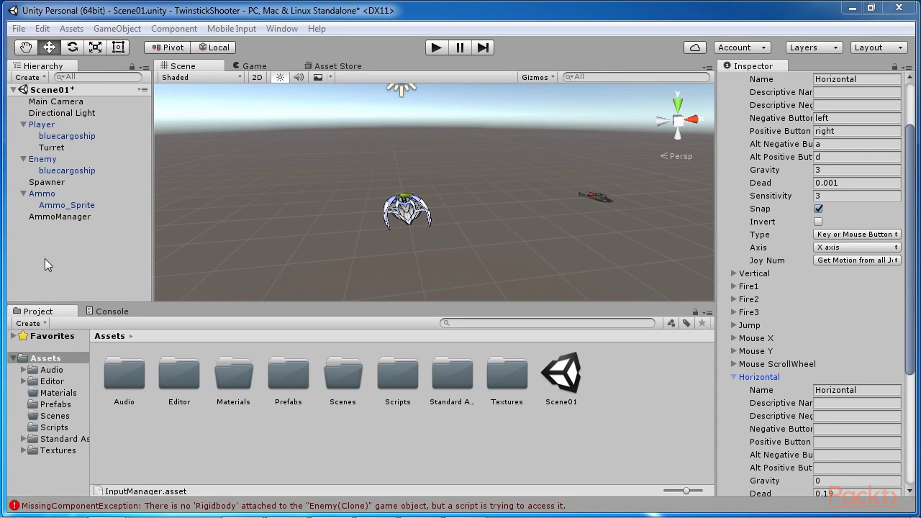
Add a UI Canvas to the scene.
left_click(67, 248)
left_click(109, 29)
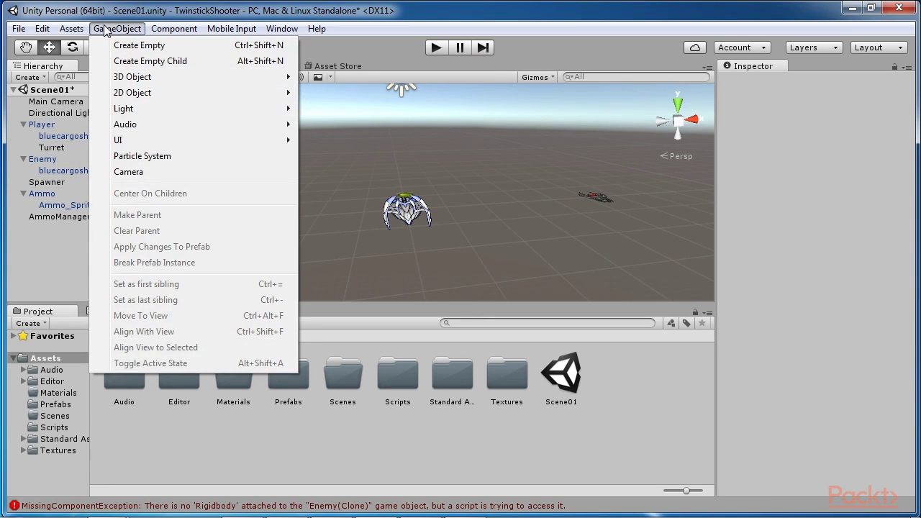
mouse_move(155, 144)
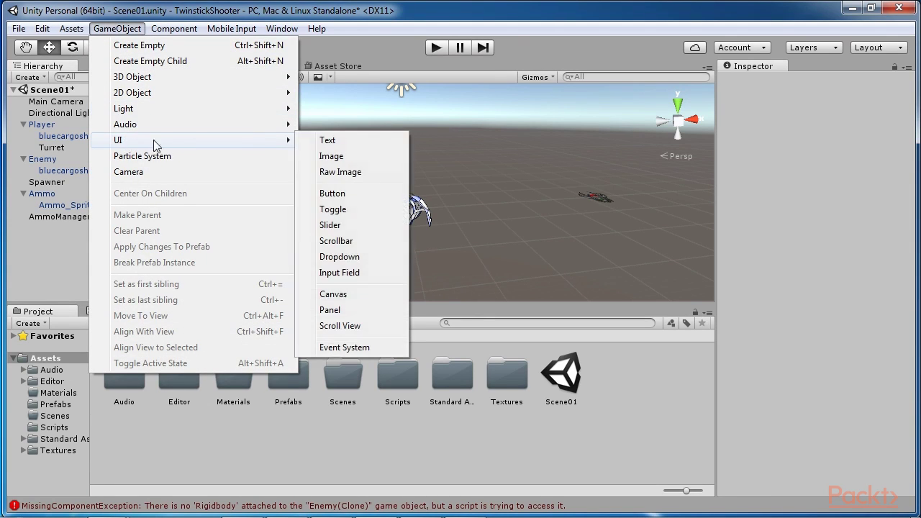
left_click(357, 294)
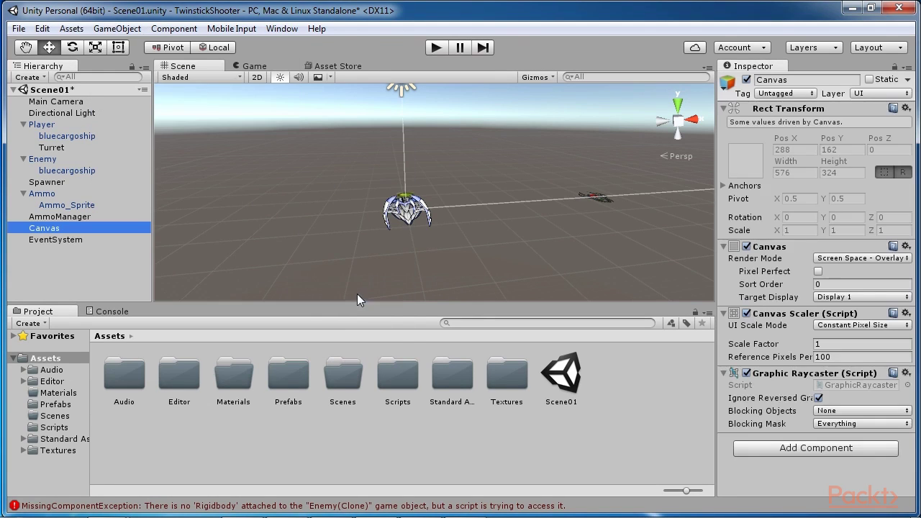
Frame the Canvas in the scene and examine its rectangular outline from closer up and from another angle.
double_click(52, 229)
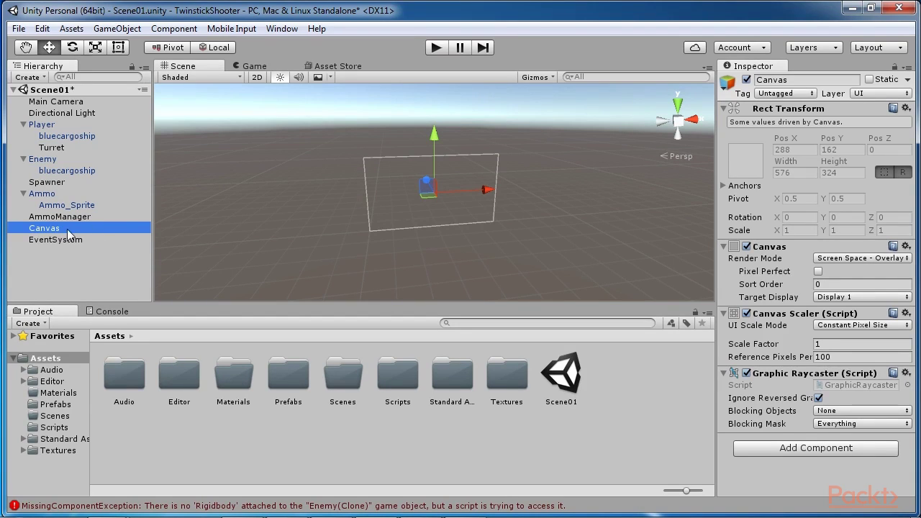
left_click(87, 268)
left_click(44, 229)
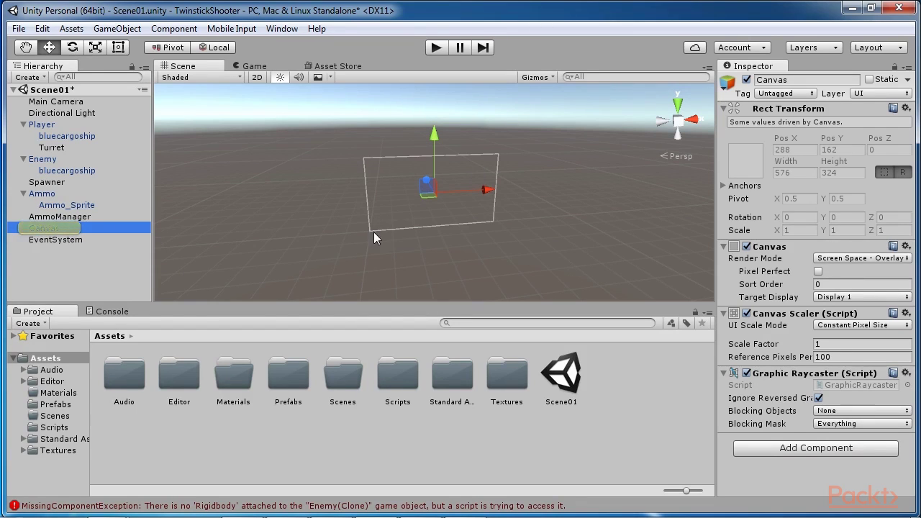
scroll(426, 255, "up", 5)
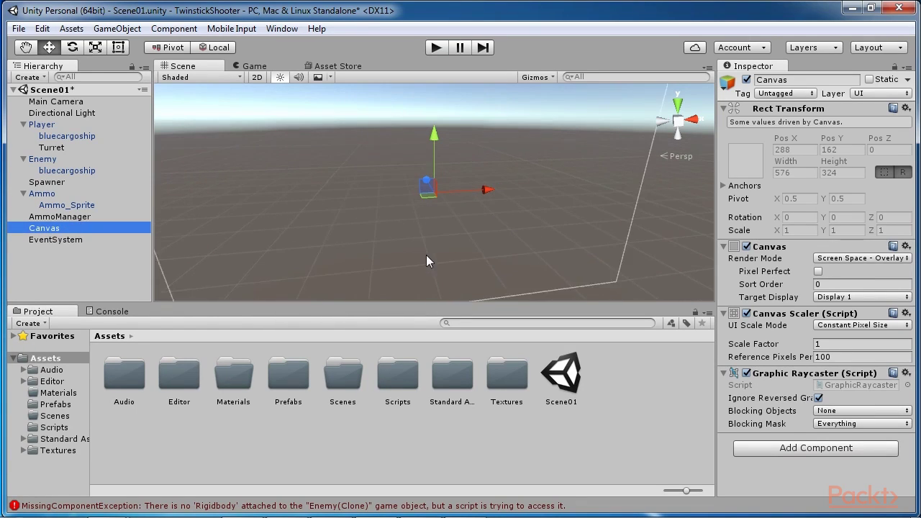
middle_click_drag(426, 255, 424, 215)
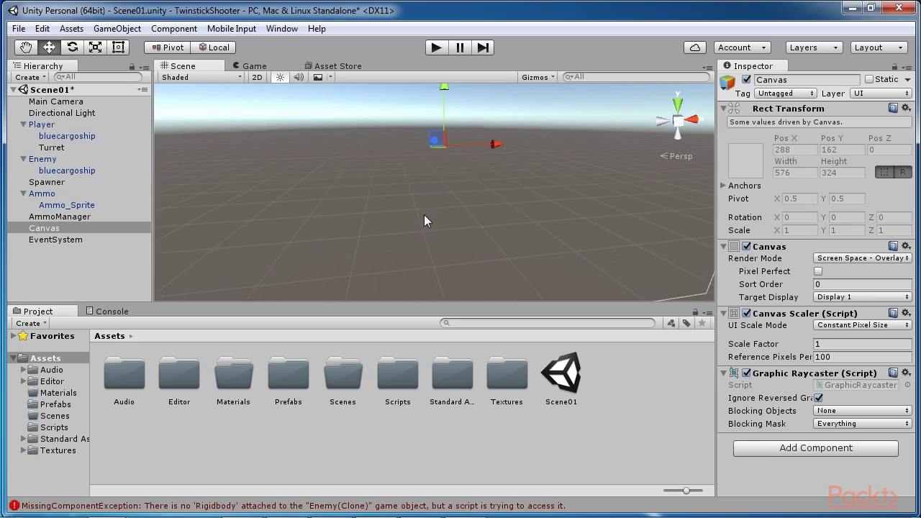
double_click(44, 227)
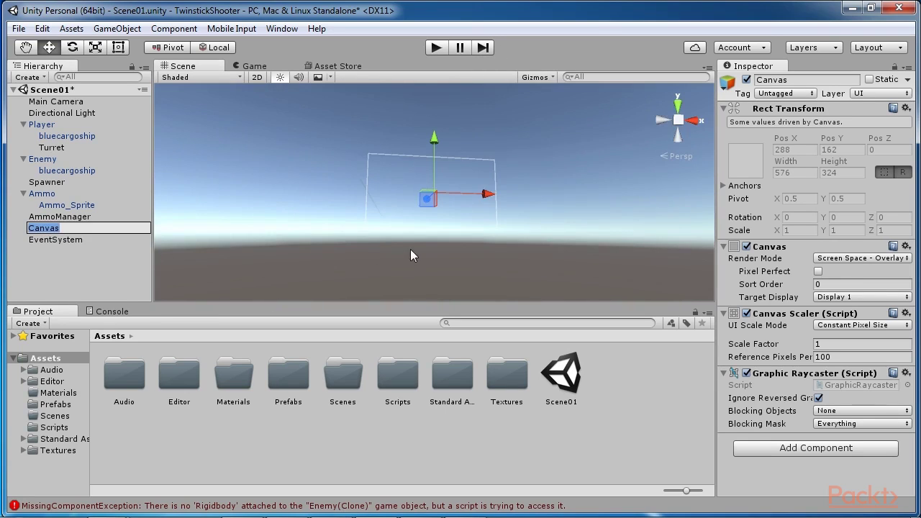
left_click(104, 248)
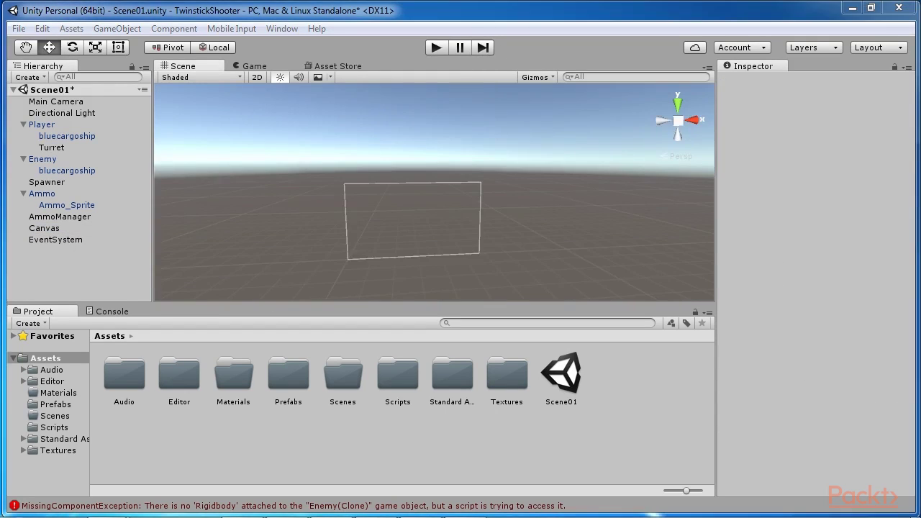
Set the Canvas Scaler's UI Scale Mode to Scale With Screen Size with a reference resolution of 1920 by 1080.
left_click(67, 228)
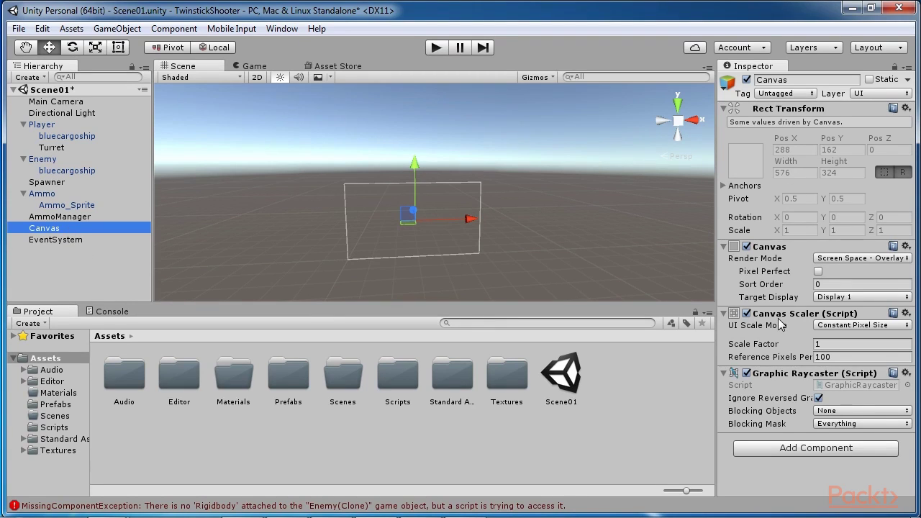
left_click(846, 328)
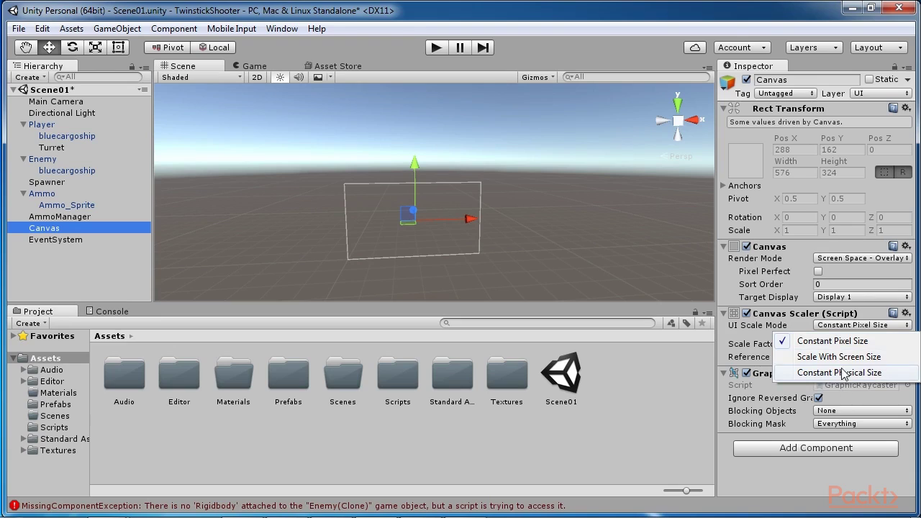
left_click(844, 358)
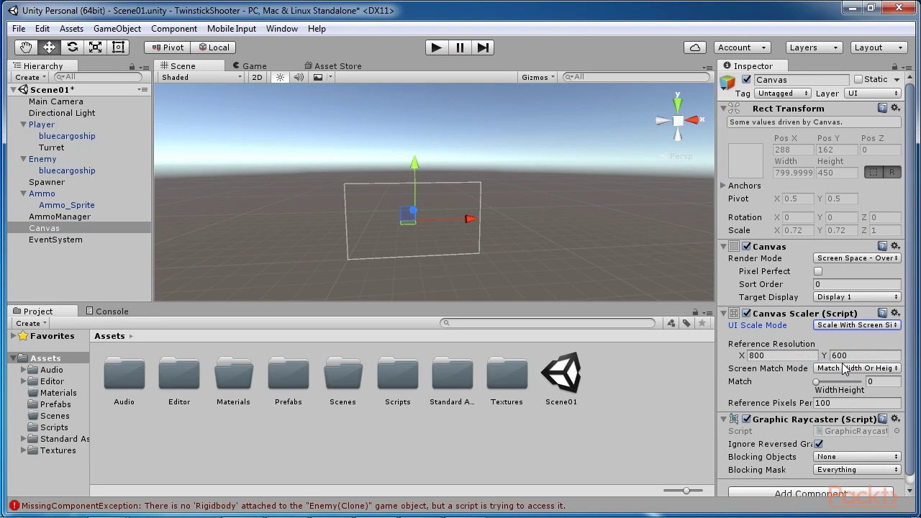
left_click(795, 355)
type("1920")
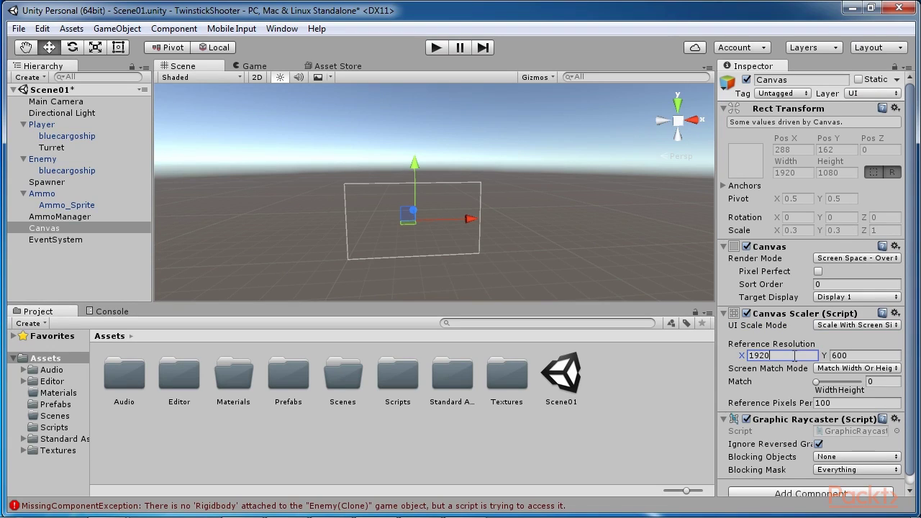
left_click(847, 354)
type("1080")
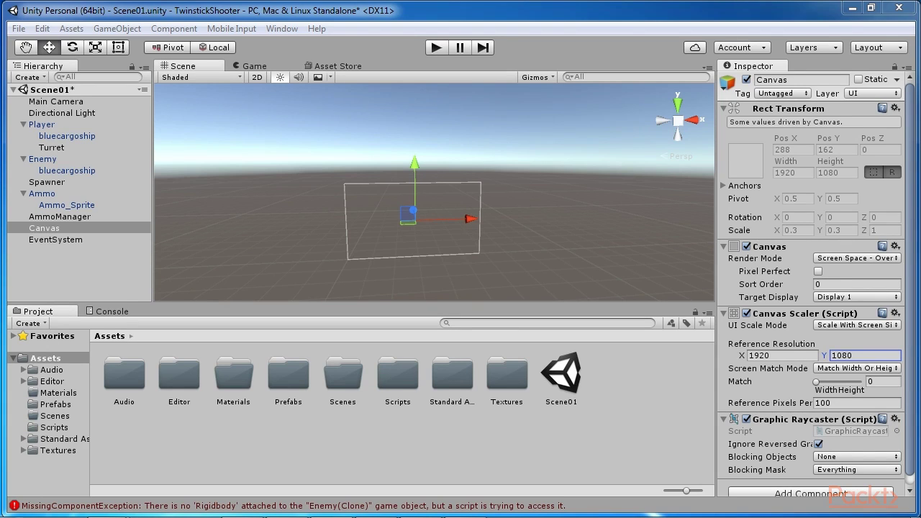
Dock the Game view beside the Scene view and add a UI Text element as a child of the Canvas.
left_click_drag(255, 66, 421, 136)
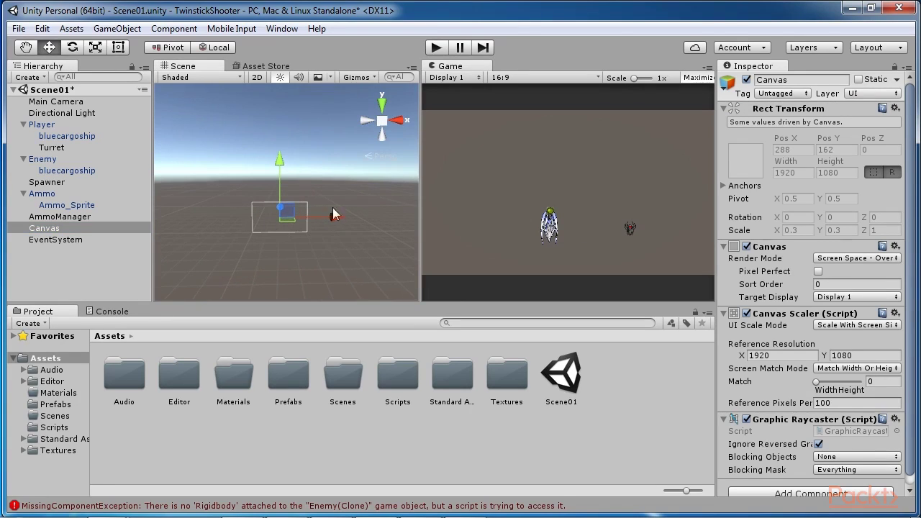
double_click(113, 229)
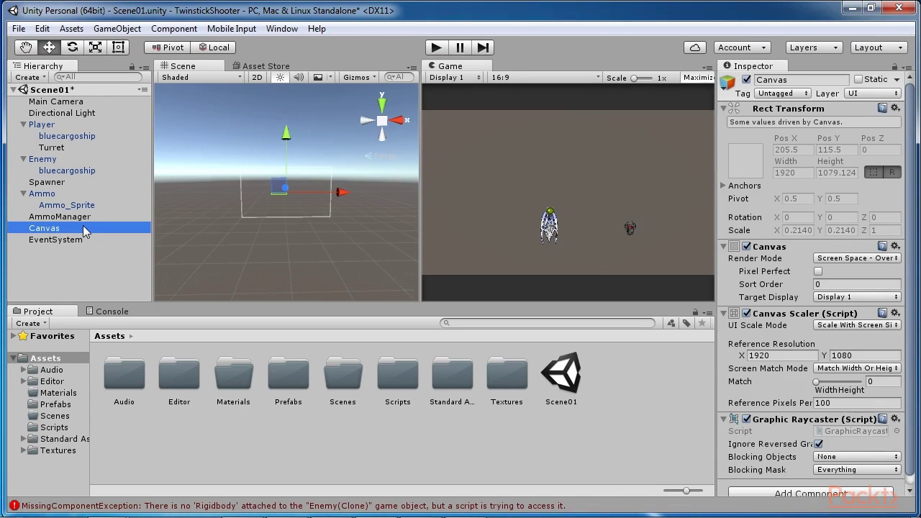
right_click(84, 229)
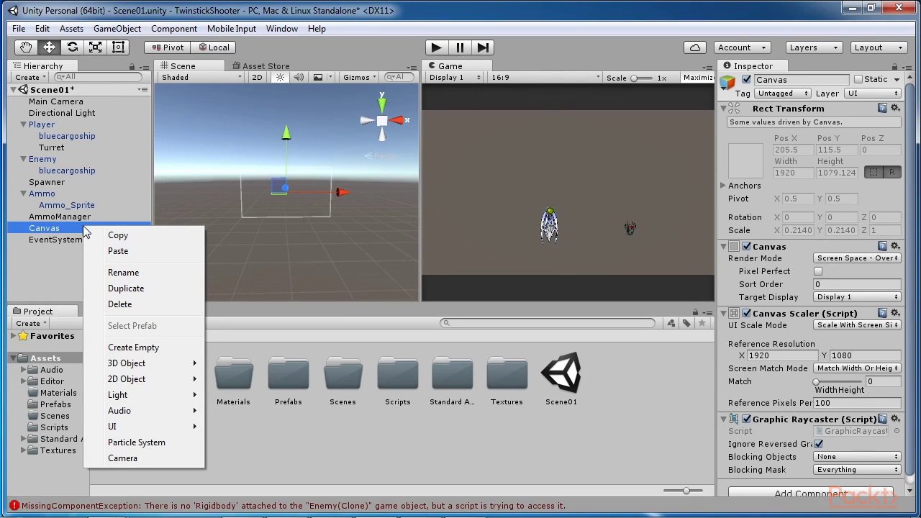
mouse_move(180, 426)
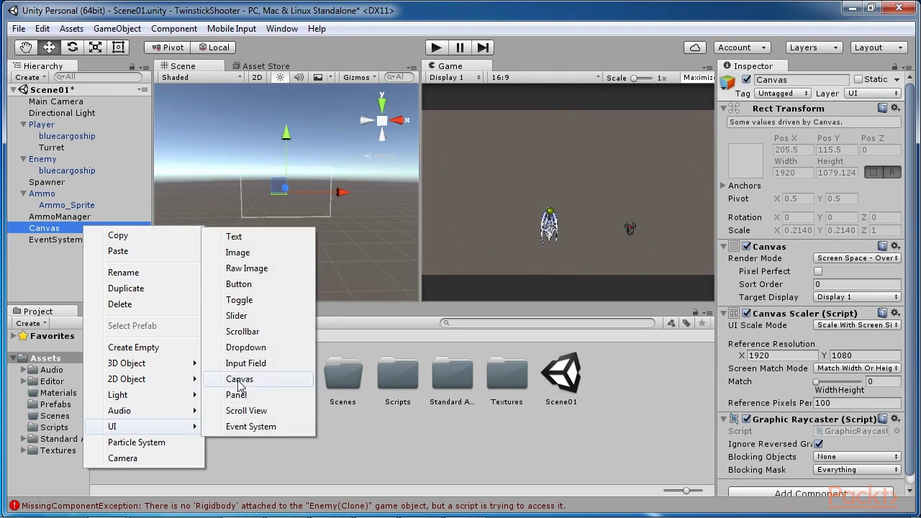
left_click(255, 239)
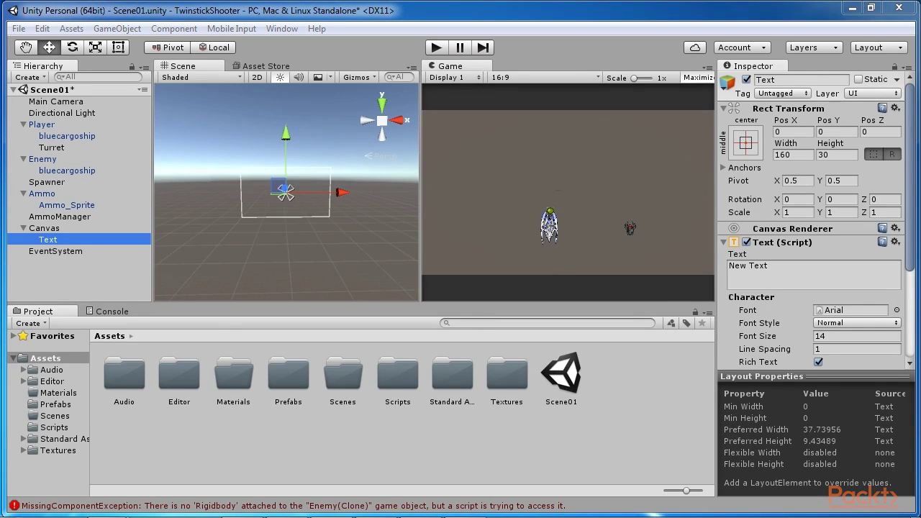
Check the new Text briefly in 2D mode, then inspect it in the Game view, magnified to 4x and maximized, and restore the layout.
left_click(257, 76)
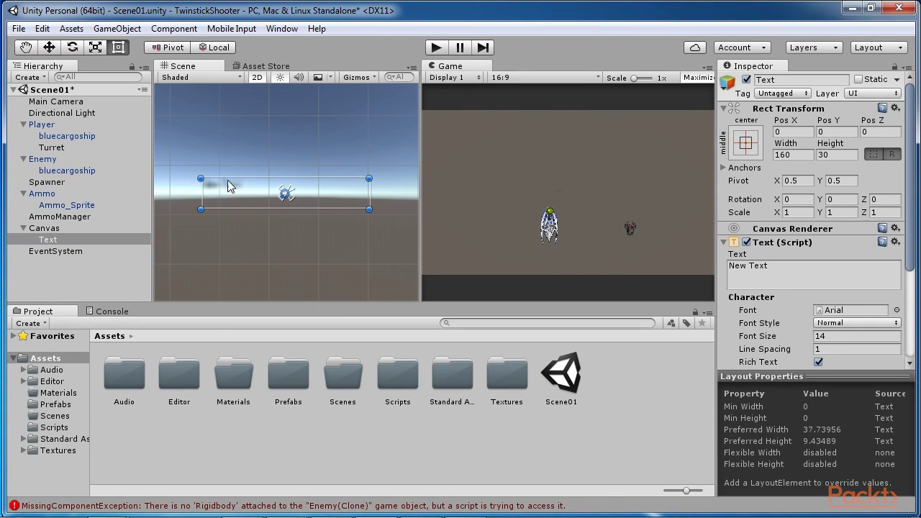
left_click(253, 79)
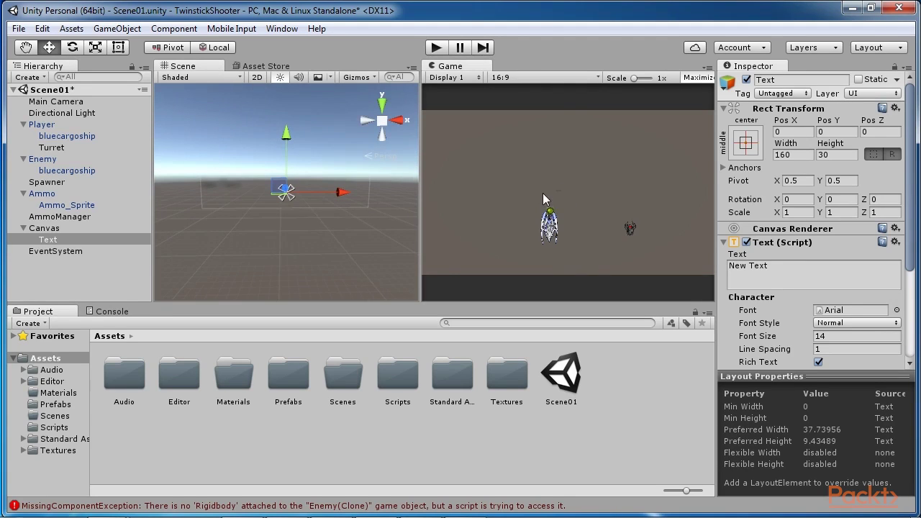
scroll(573, 204, "up", 1)
scroll(573, 203, "up", 8)
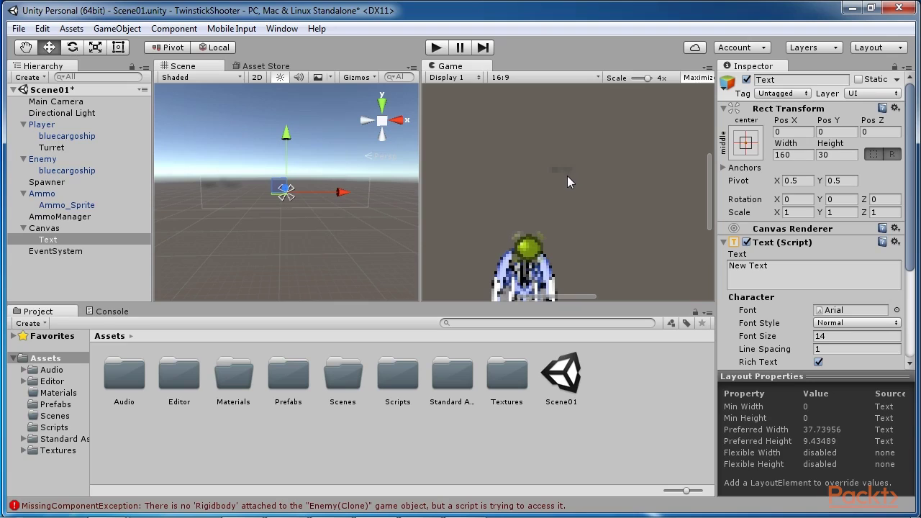
right_click(702, 67)
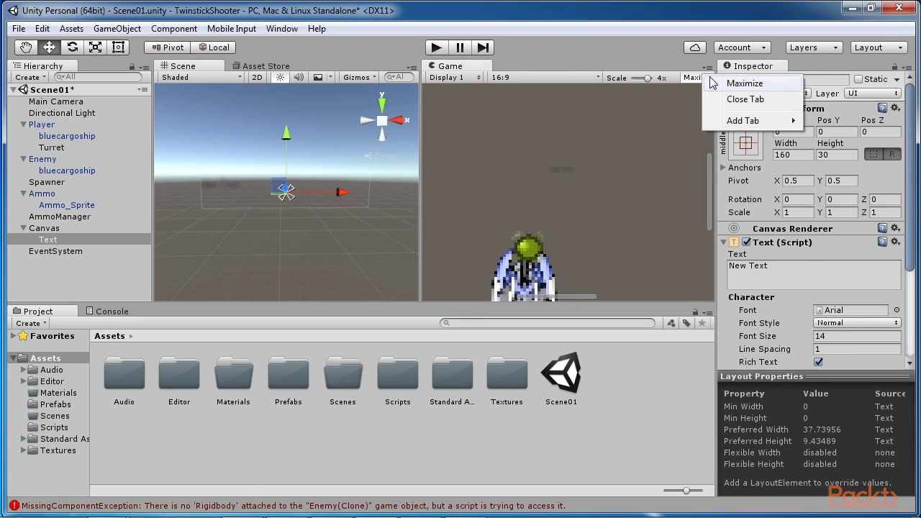
left_click(706, 82)
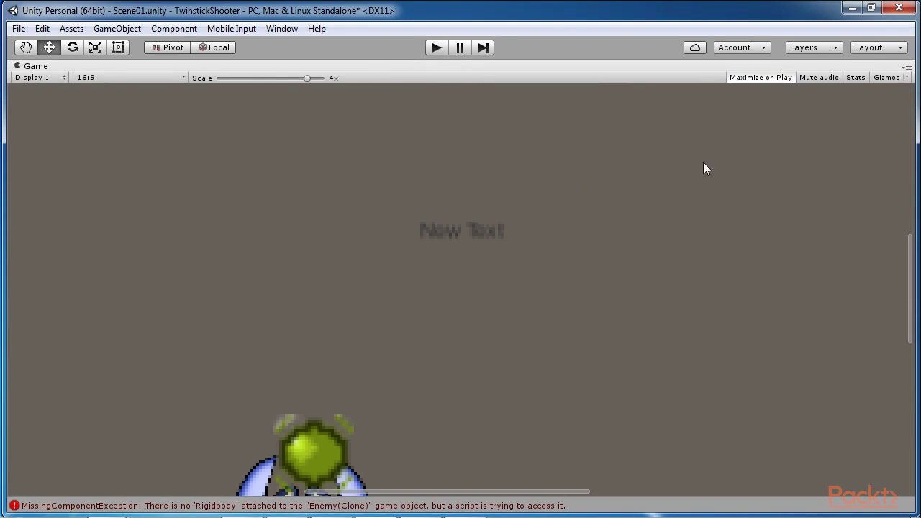
left_click(906, 67)
left_click(879, 83)
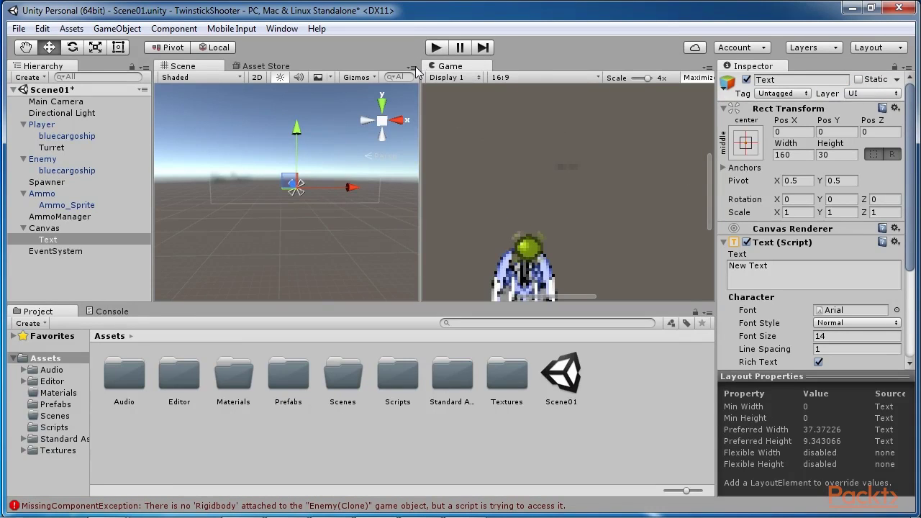
Examine the Text in a maximized Scene view by framing it, and restore the normal layout.
left_click(415, 67)
left_click(443, 83)
scroll(357, 251, "down", 10)
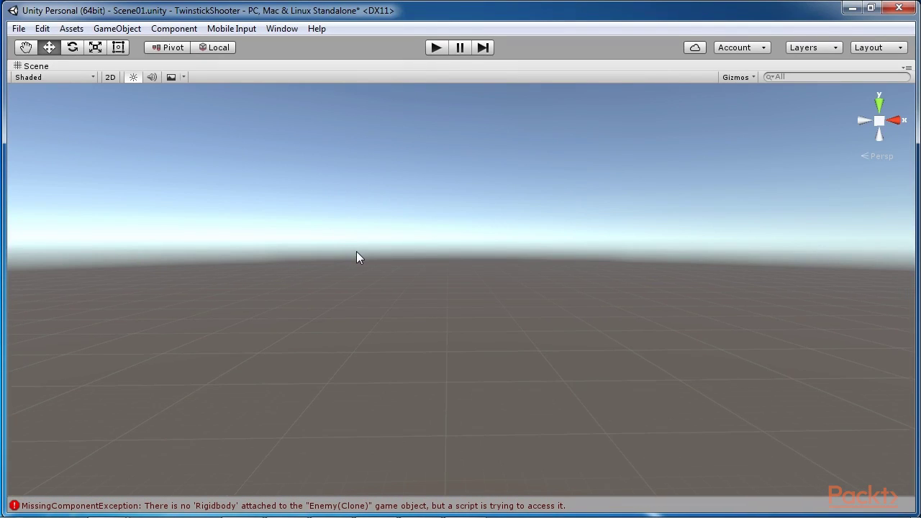
scroll(357, 251, "down", 4)
middle_click_drag(531, 235, 436, 337)
scroll(440, 331, "up", 4)
key("f")
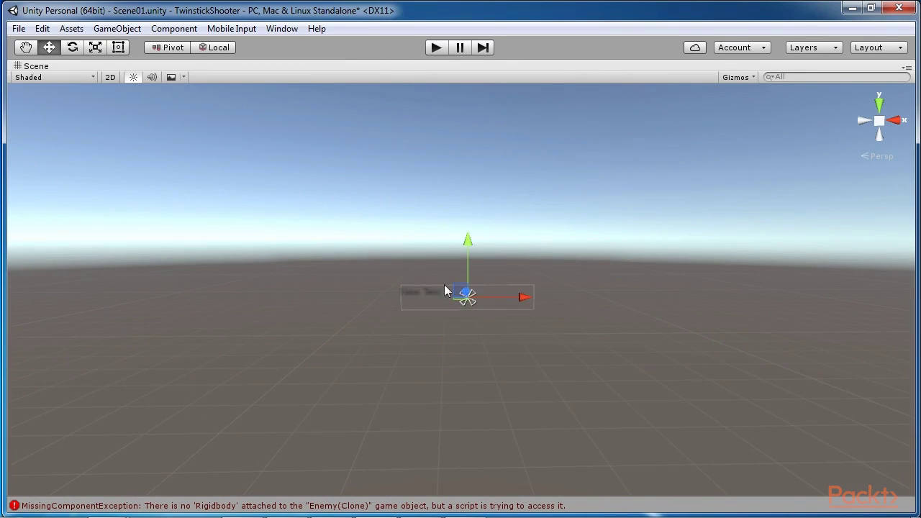
left_click(907, 67)
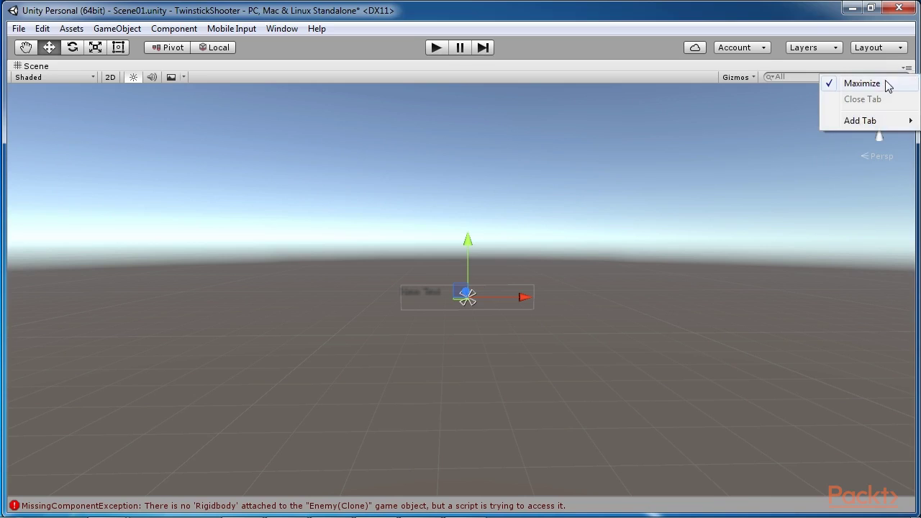
left_click(864, 82)
Set the Text's font size to 20 and its color to white.
double_click(48, 240)
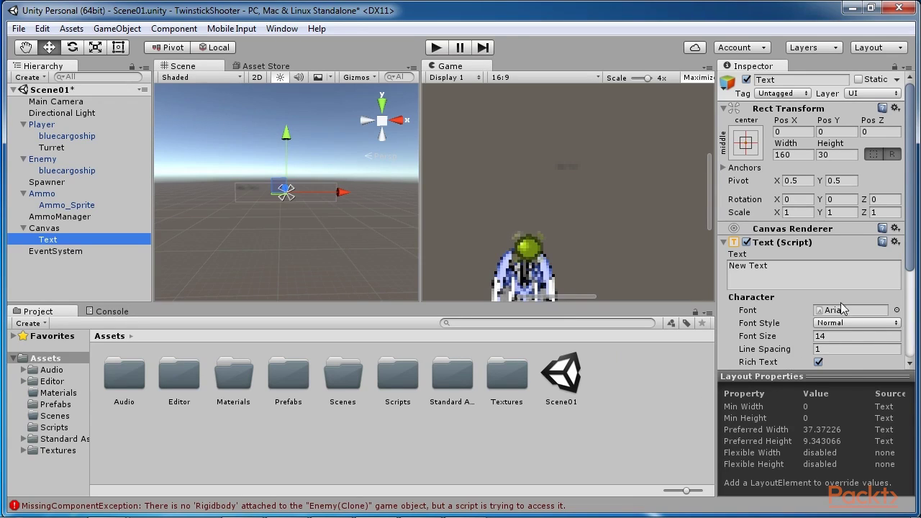
left_click(850, 336)
type("20")
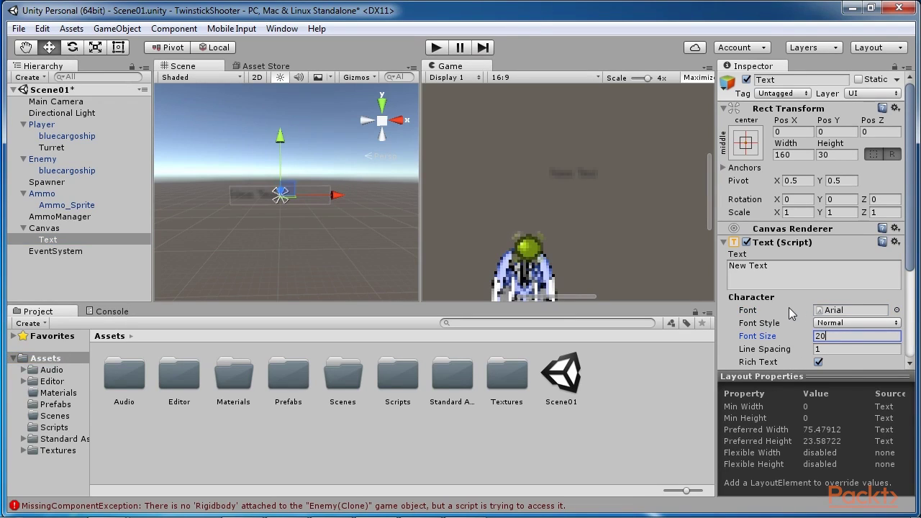
scroll(789, 307, "down", 5)
left_click(850, 306)
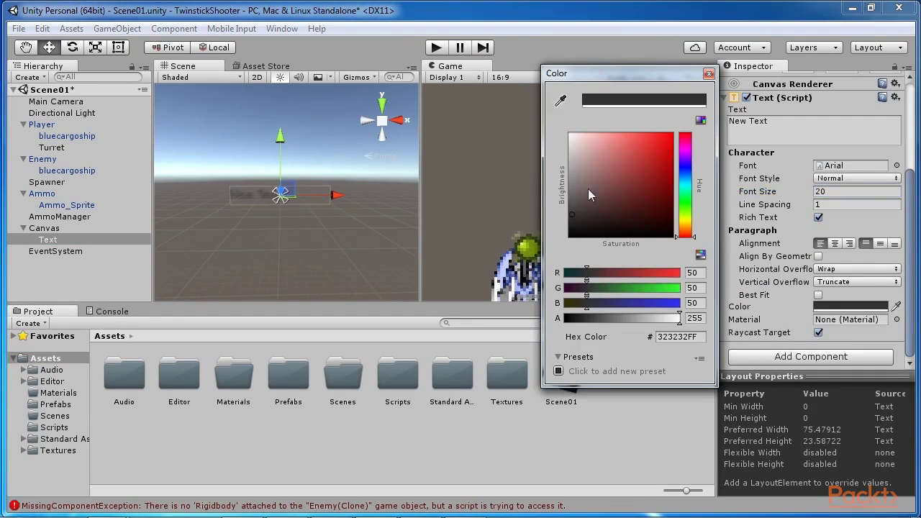
left_click_drag(574, 214, 570, 134)
left_click(727, 252)
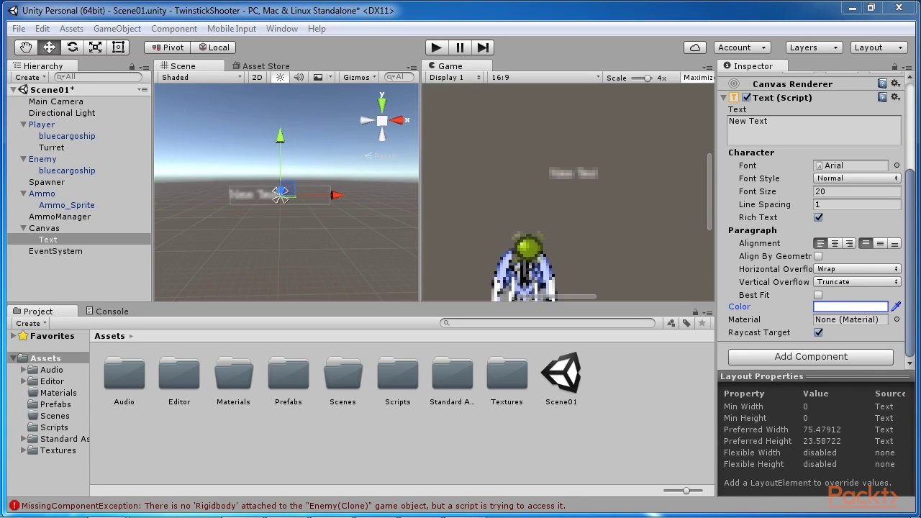
Enlarge the Text's box with the Rect tool, extending its left side to a width of about 201 and pulling its upper-right corner outward.
left_click(117, 49)
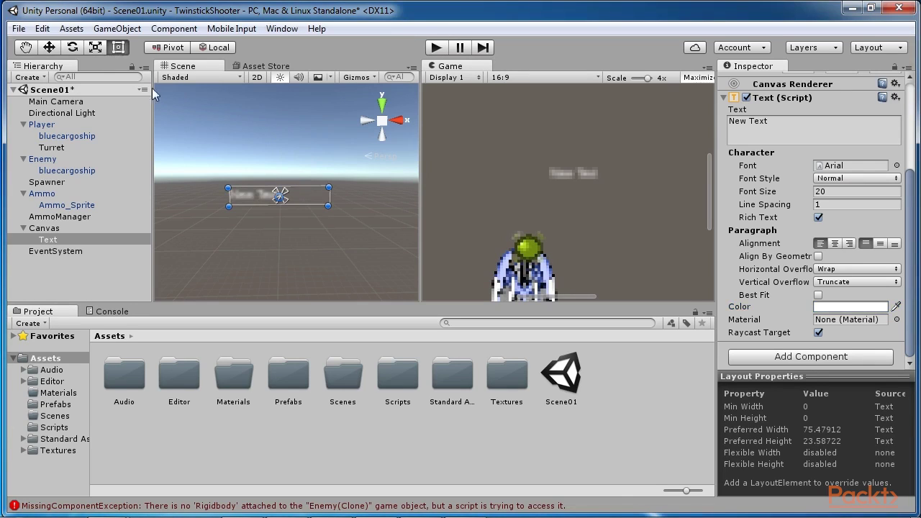
left_click_drag(230, 206, 203, 208)
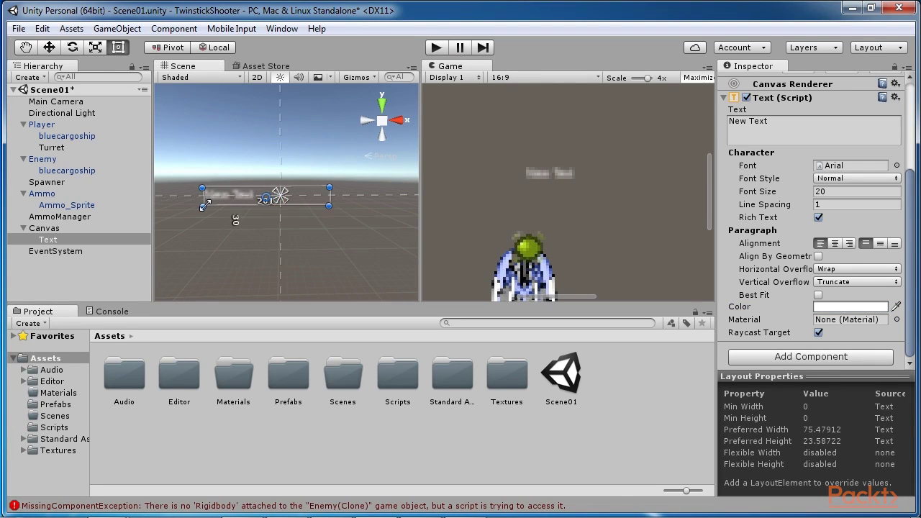
left_click_drag(328, 187, 362, 183)
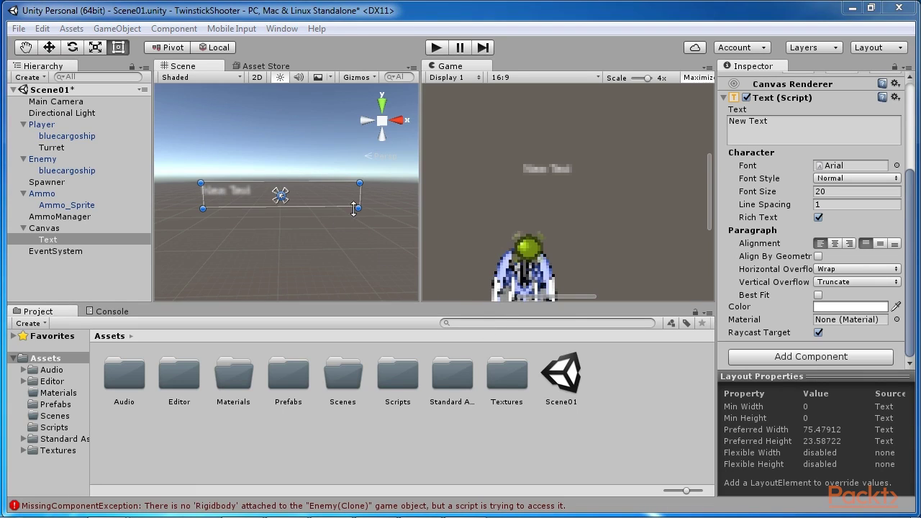
Extend the Text's box outward at its lower-right corner and set its font size to 55.
left_click_drag(355, 209, 388, 239)
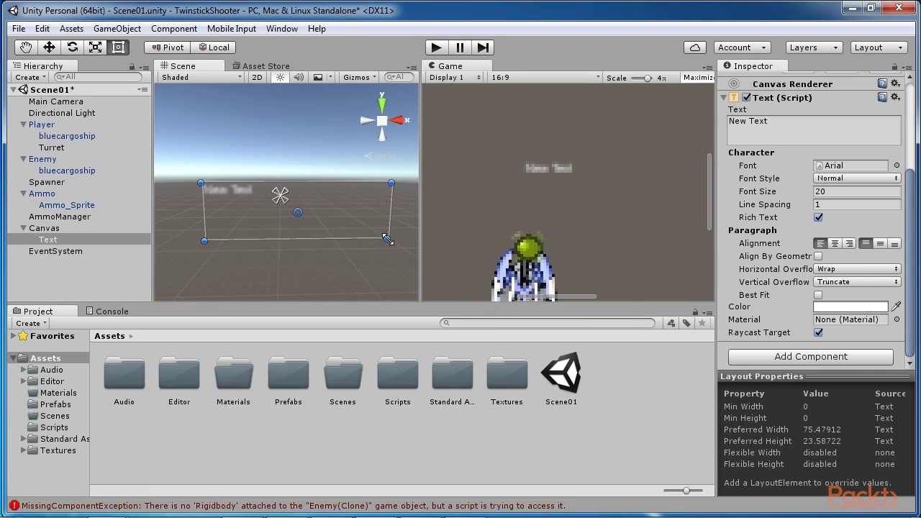
left_click(835, 192)
type("55")
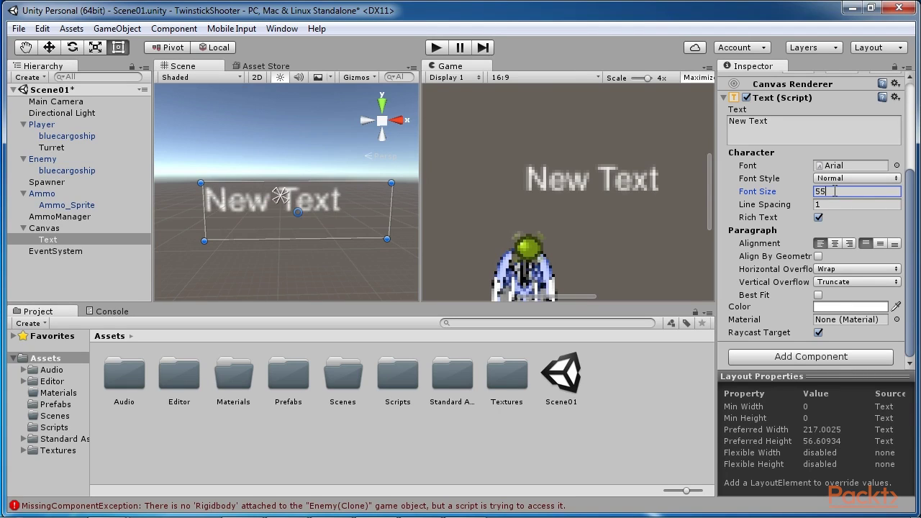
Enlarge the Text's box with the Rect tool to about 708 wide and 164 high, extending its lower-right and left sides.
scroll(233, 257, "down", 2)
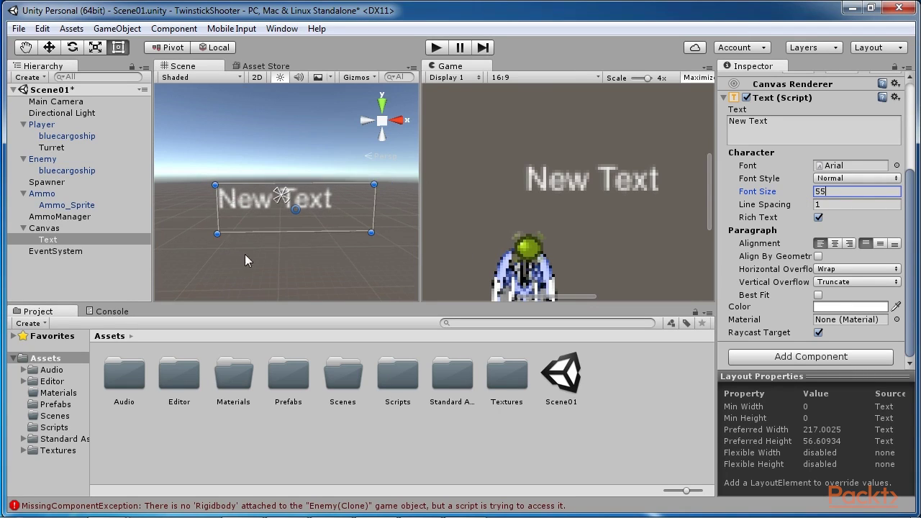
middle_click_drag(264, 251, 225, 244)
left_click_drag(330, 225, 422, 258)
middle_click_drag(243, 251, 314, 247)
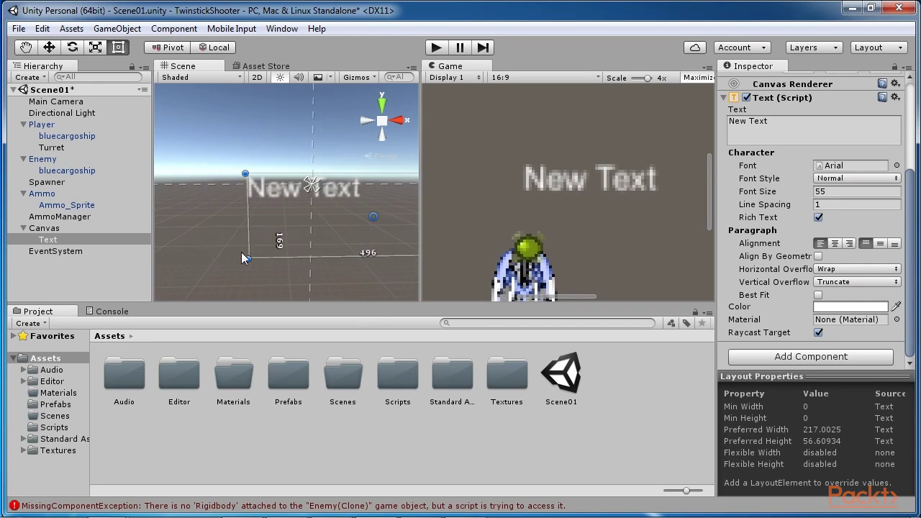
left_click_drag(245, 257, 133, 253)
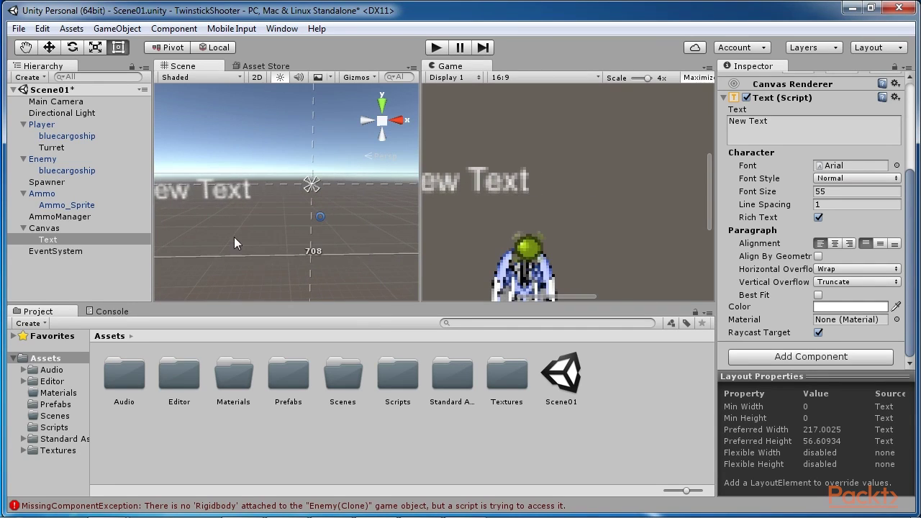
Return the Game view scale to 1x and align the Text vertically to the middle of its box.
scroll(234, 237, "down", 8)
middle_click_drag(246, 256, 250, 252)
right_click_drag(250, 258, 251, 240)
scroll(539, 201, "down", 8)
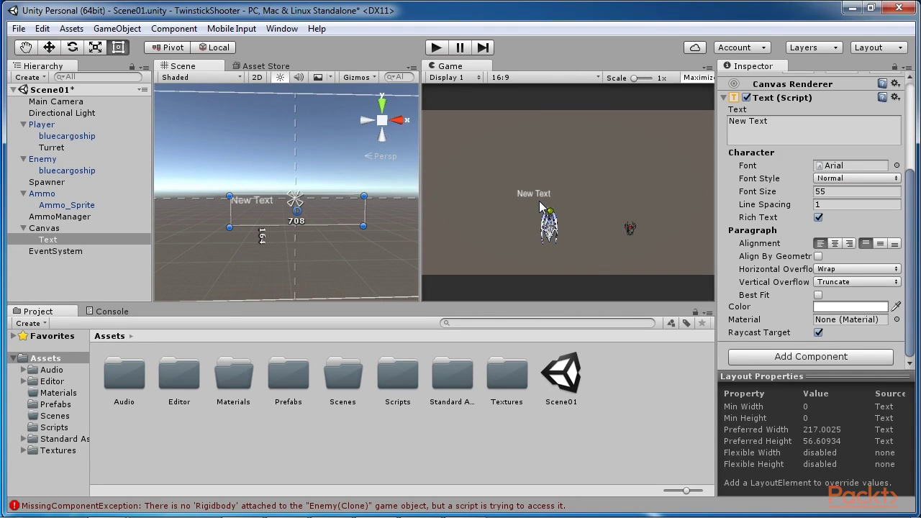
left_click(881, 244)
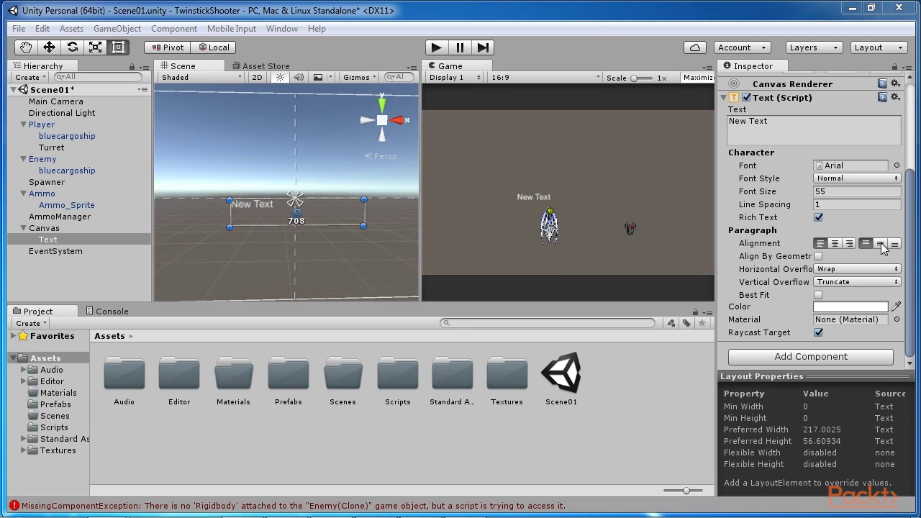
left_click(881, 245)
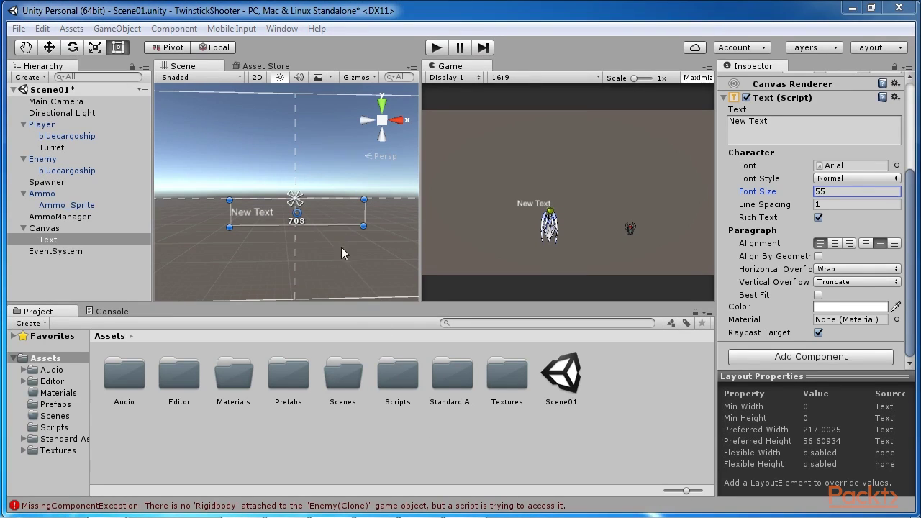
Move the Text up and to the right, into the Canvas's upper-right corner.
middle_click_drag(341, 247, 262, 253)
scroll(262, 253, "down", 1)
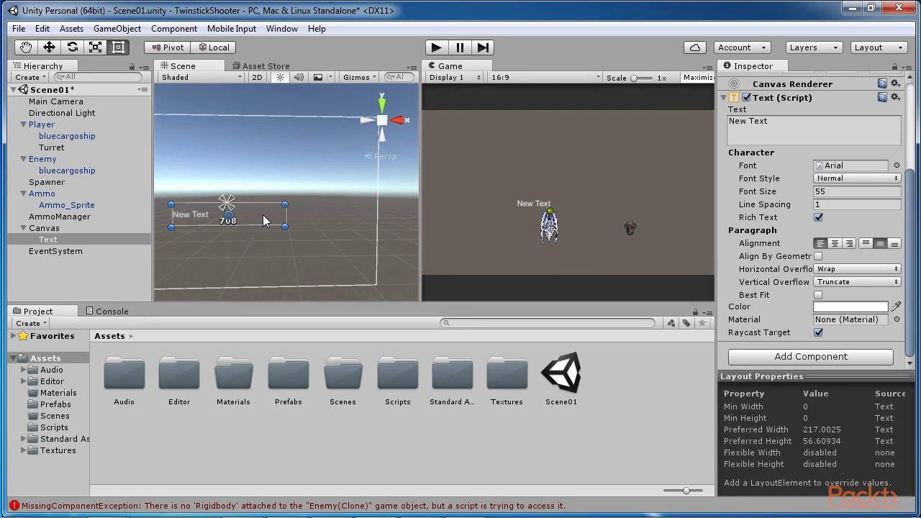
key("w")
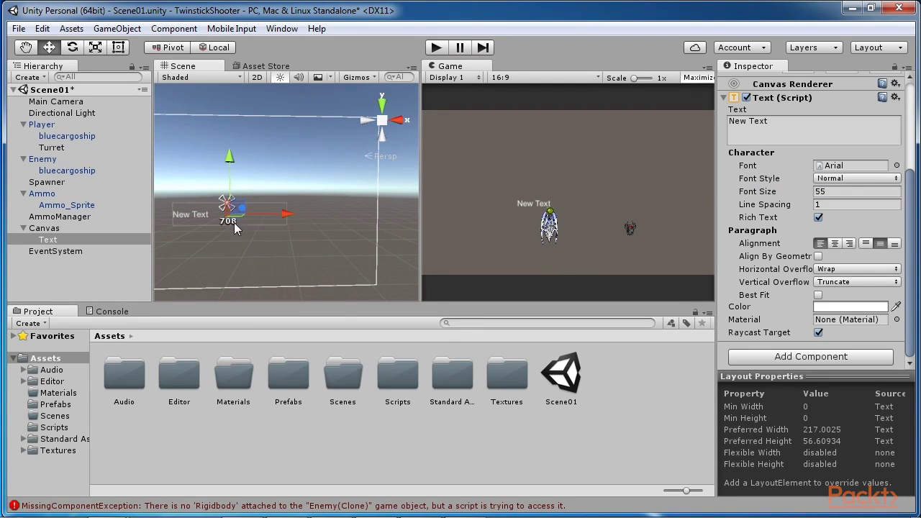
left_click_drag(234, 169, 235, 85)
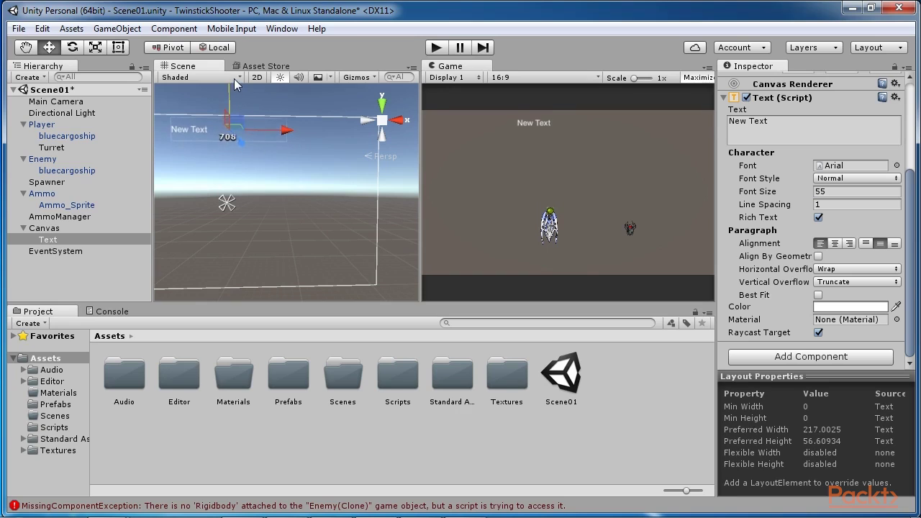
left_click_drag(253, 135, 354, 134)
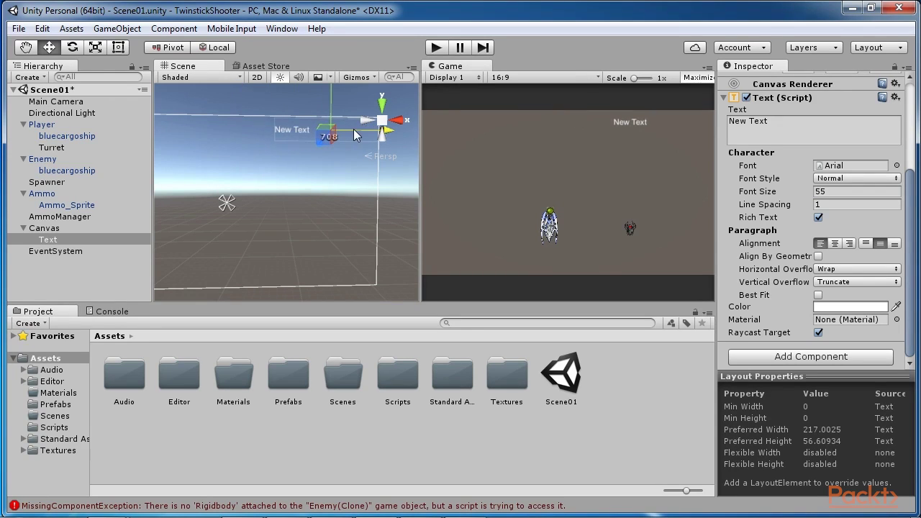
Narrow the Text's box from its left side to a width of 504, and shift it left to about Pos X 703.
key("t")
left_click_drag(269, 143, 306, 144)
key("w")
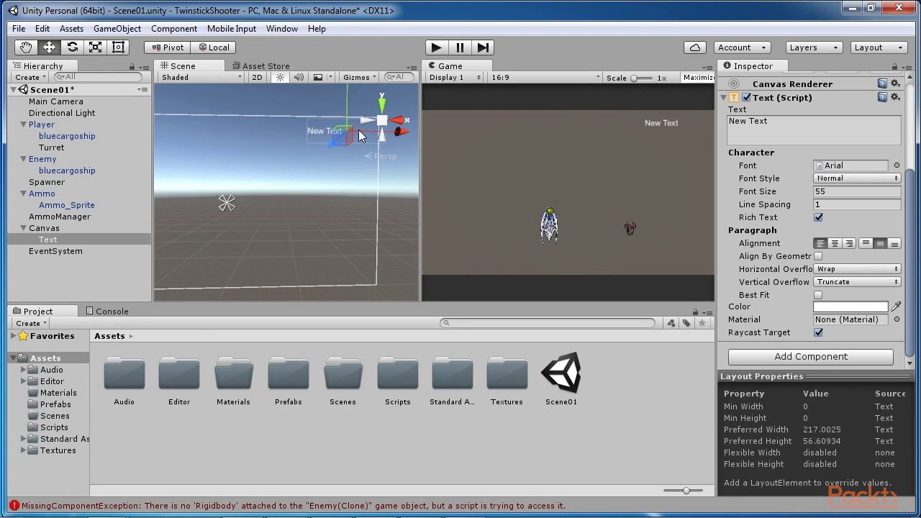
left_click_drag(361, 135, 353, 137)
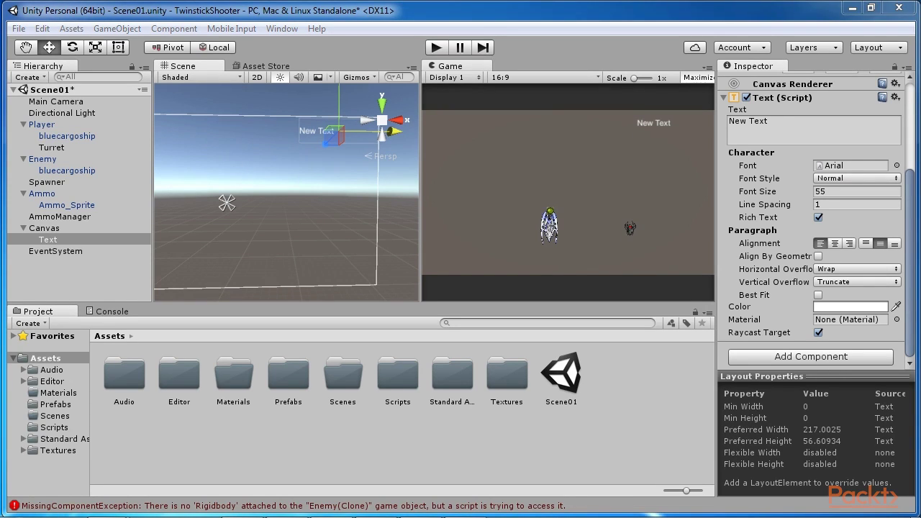
Anchor the Text to the Canvas's top-right corner with the top-right anchor preset, keeping its current placement.
left_click(121, 239)
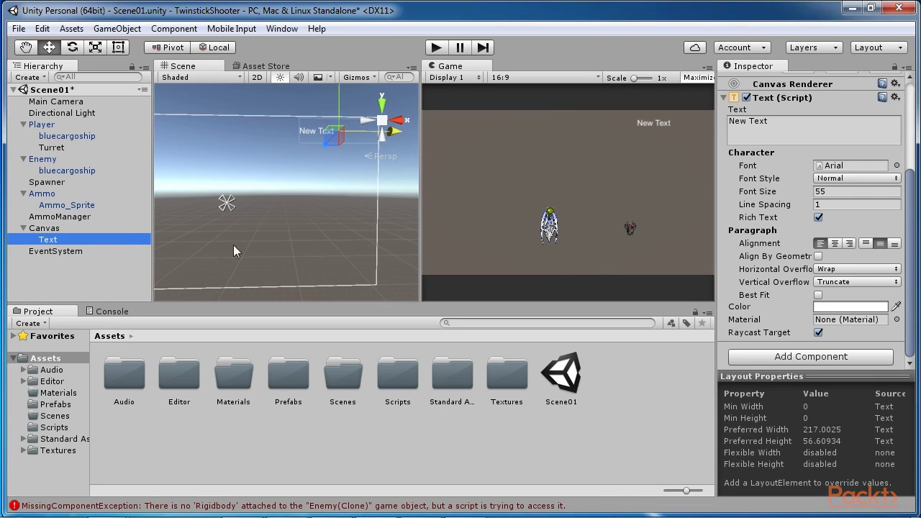
scroll(785, 144, "up", 5)
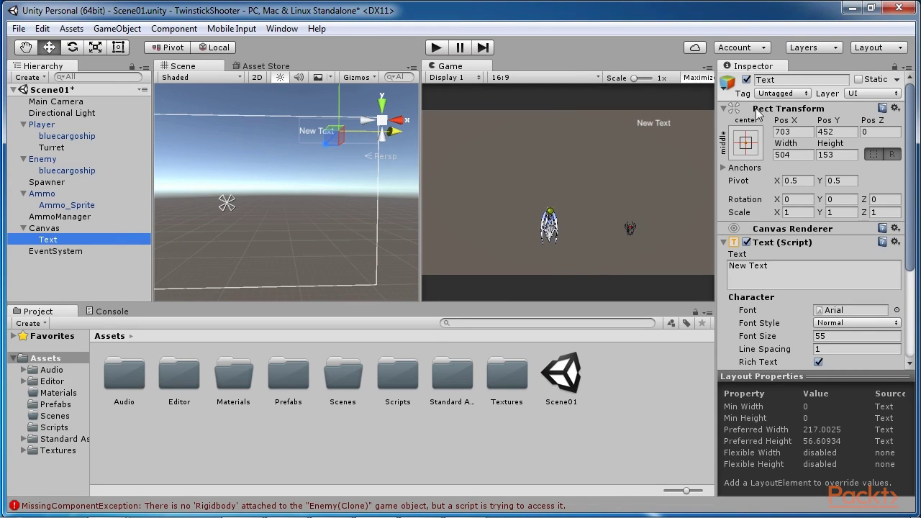
left_click(724, 168)
left_click(725, 169)
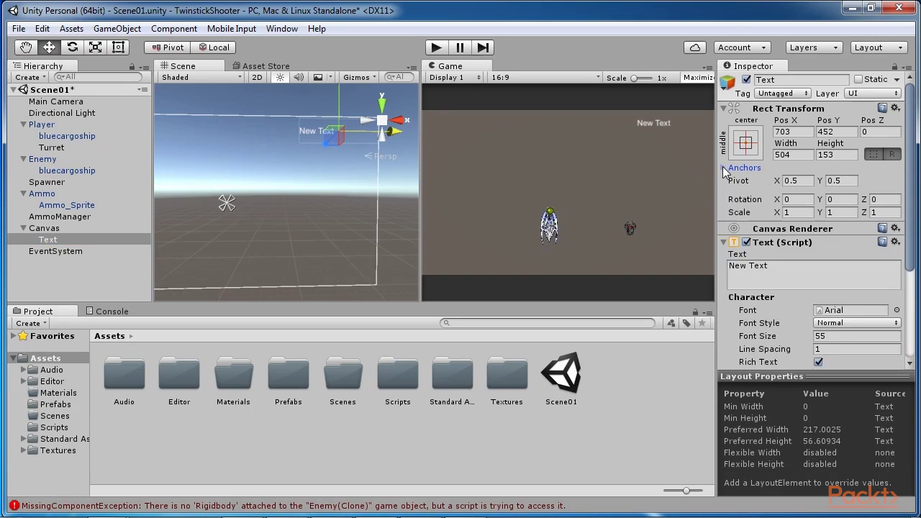
left_click(725, 168)
left_click(724, 169)
left_click(748, 146)
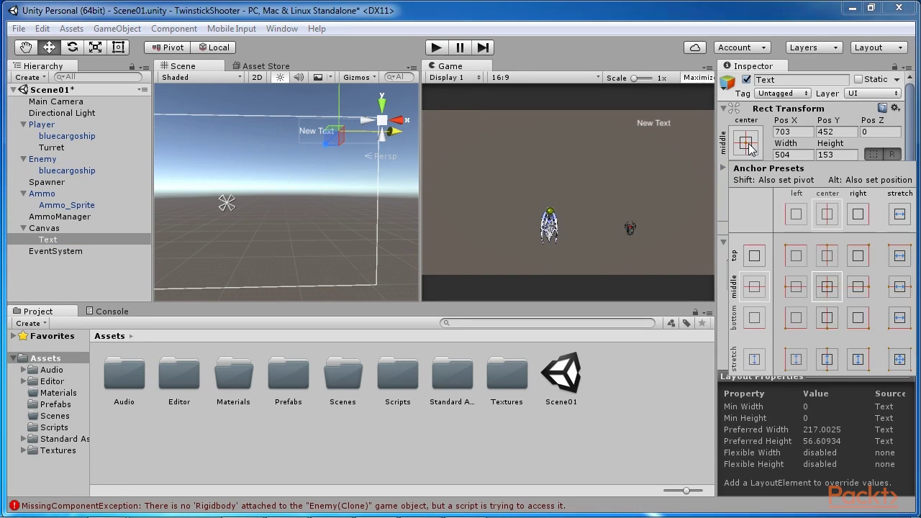
left_click(863, 258)
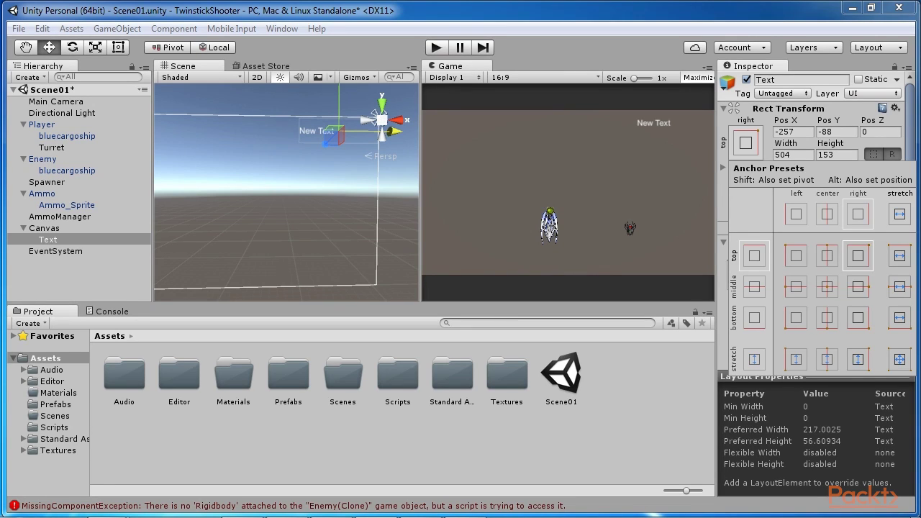
key("Escape")
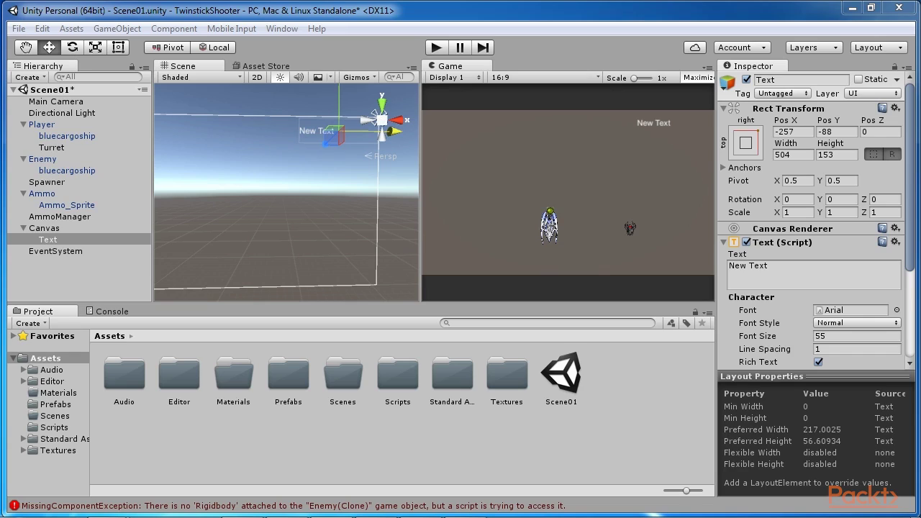